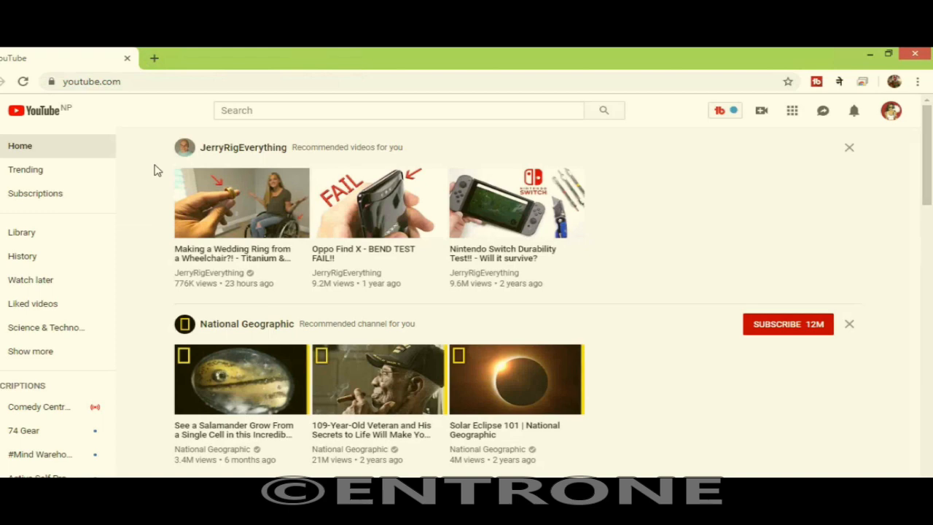
Open YouTube Studio (beta) for the signed-in channel.
scroll(154, 170, down, 6)
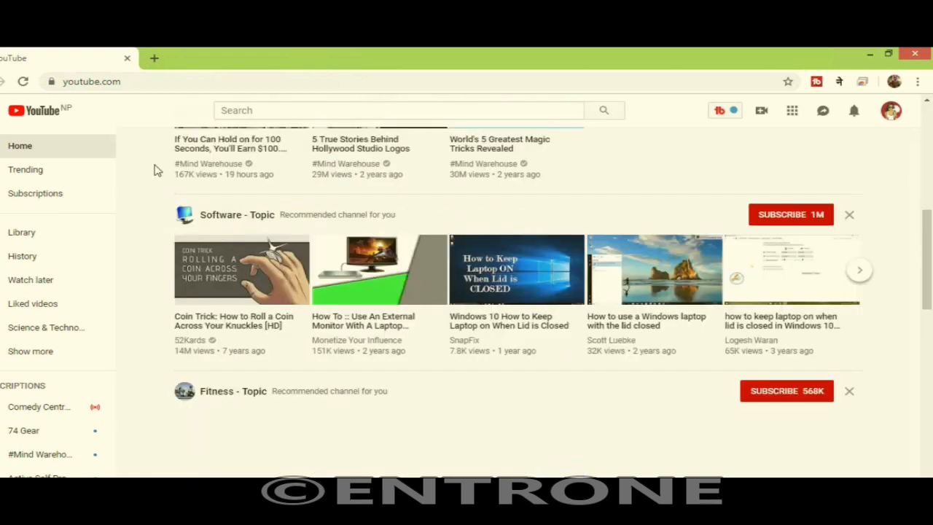
scroll(153, 169, up, 5)
click(891, 110)
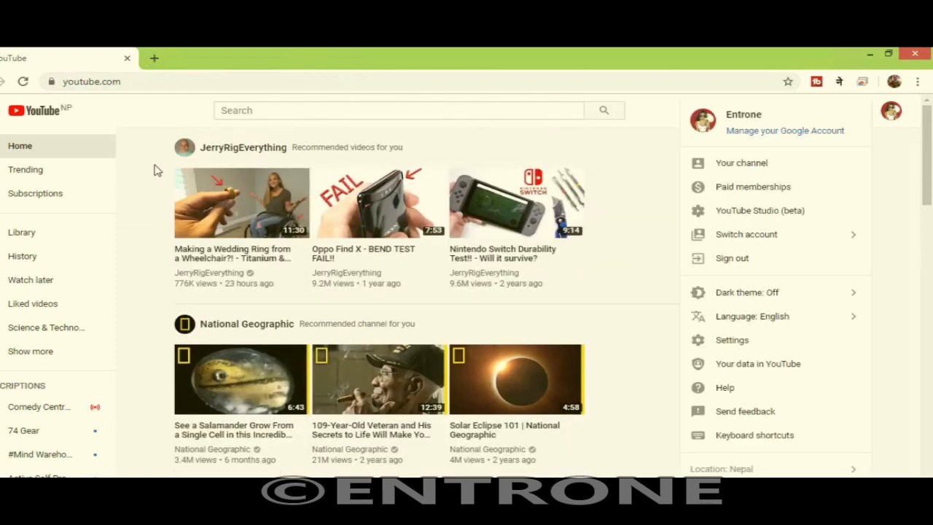
click(760, 210)
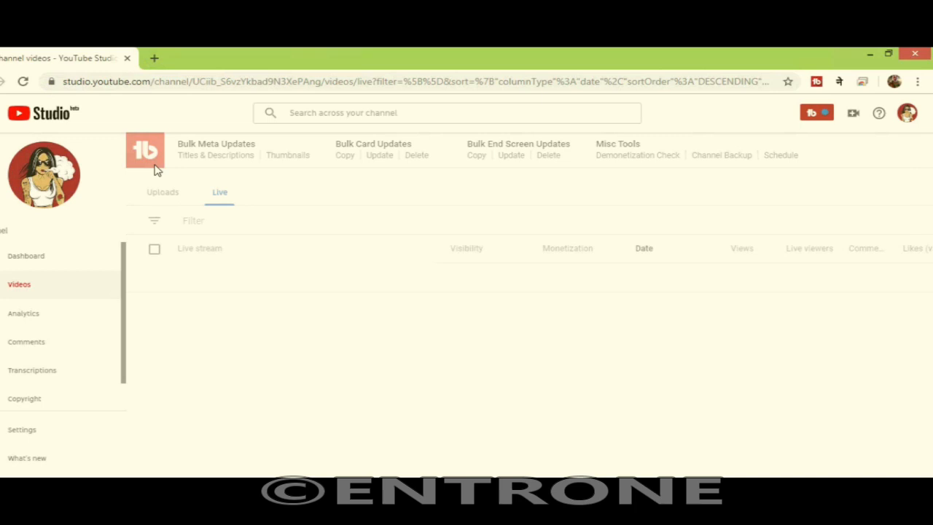
Open the details of the latest live replay, "PUBG Mobile on Samsung M20 | PUBG", from the channel's live videos.
scroll(156, 166, down, 1)
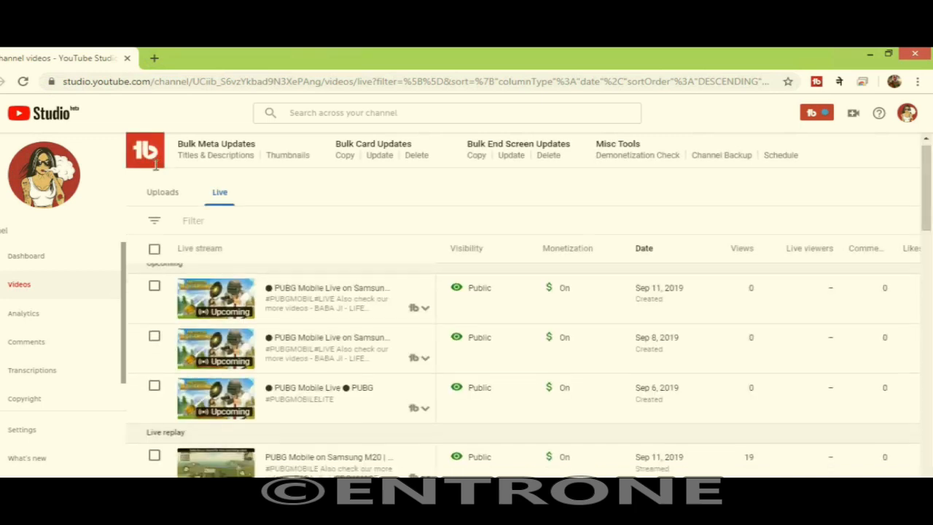
scroll(156, 166, down, 2)
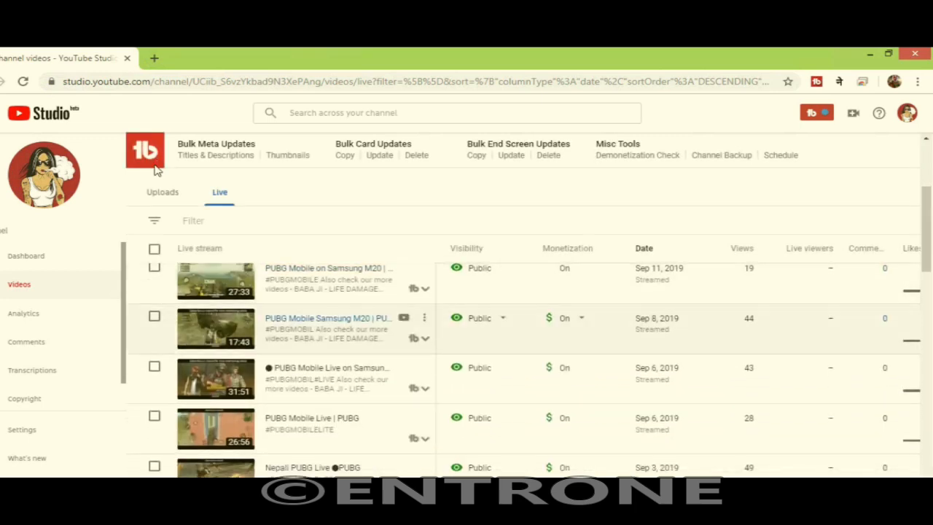
scroll(155, 168, up, 1)
click(215, 346)
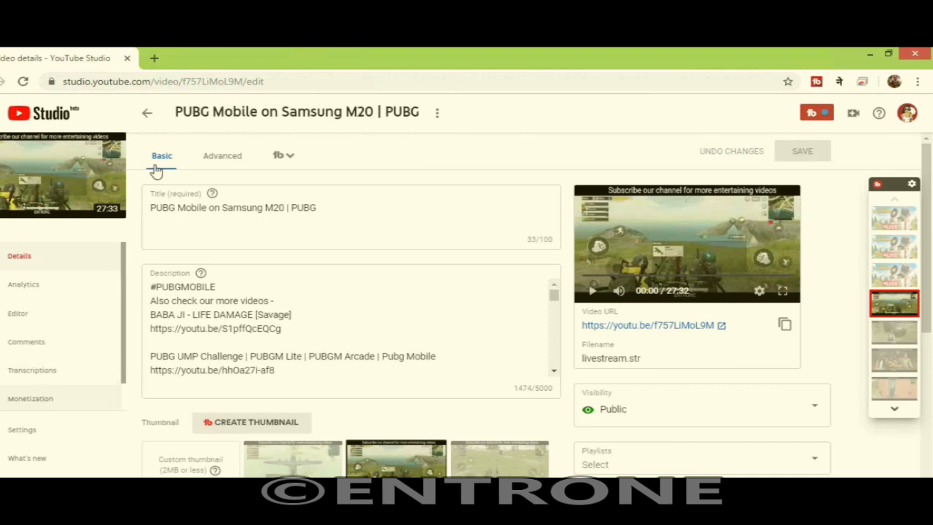
Open the video's monetization settings, bring up its ad break editor and show the ad break track.
click(30, 399)
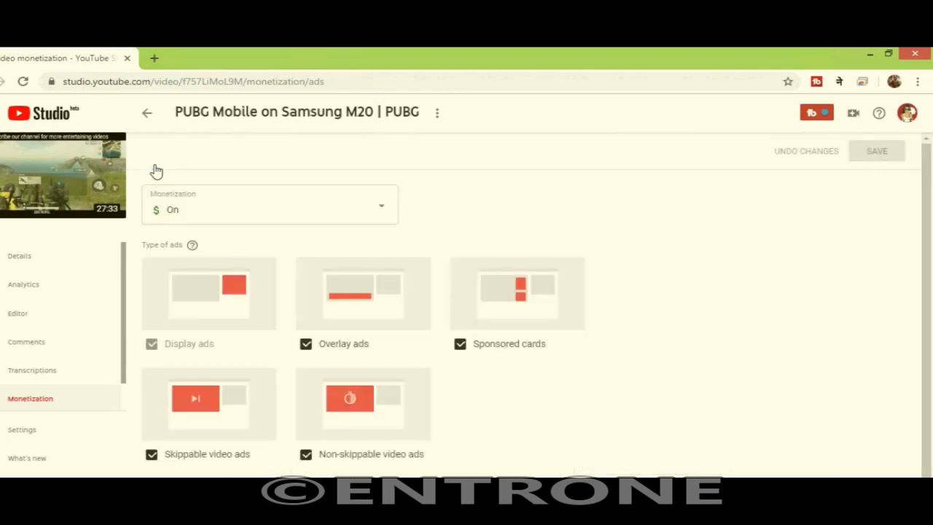
scroll(154, 170, down, 1)
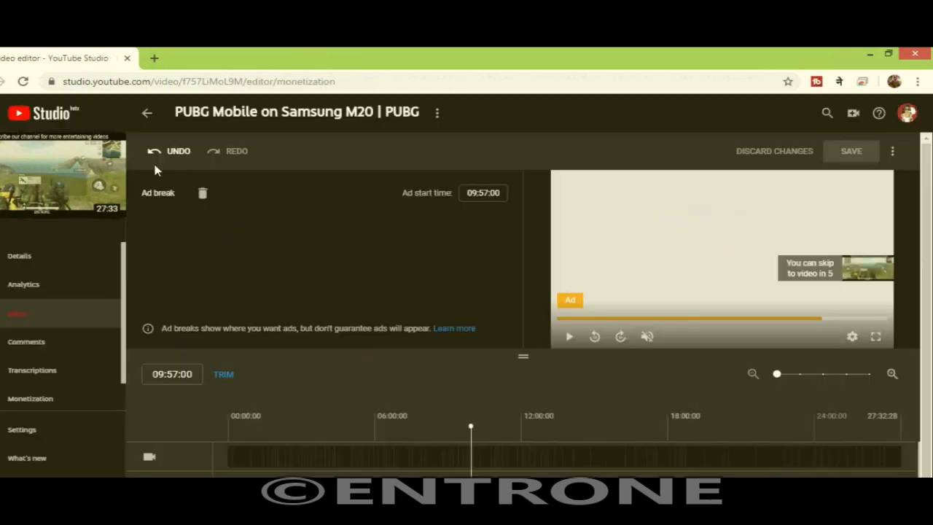
scroll(155, 170, down, 1)
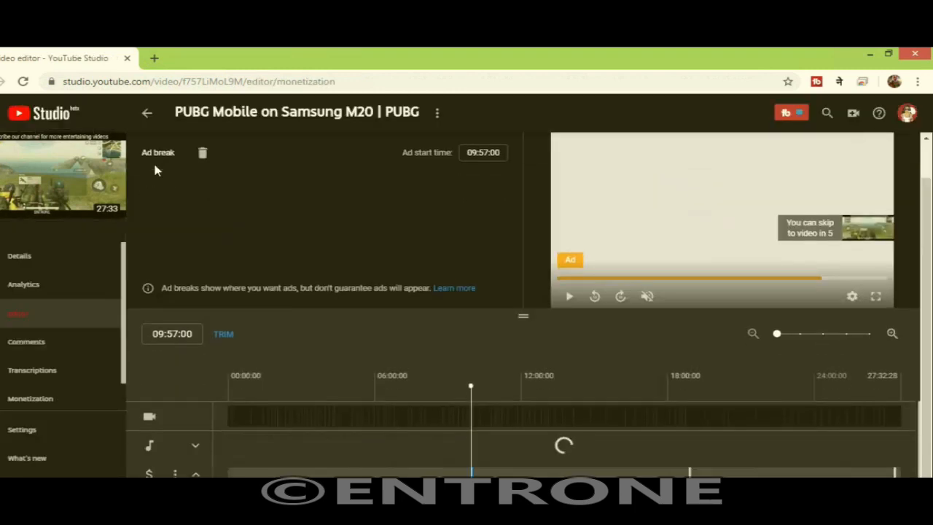
scroll(575, 440, down, 1)
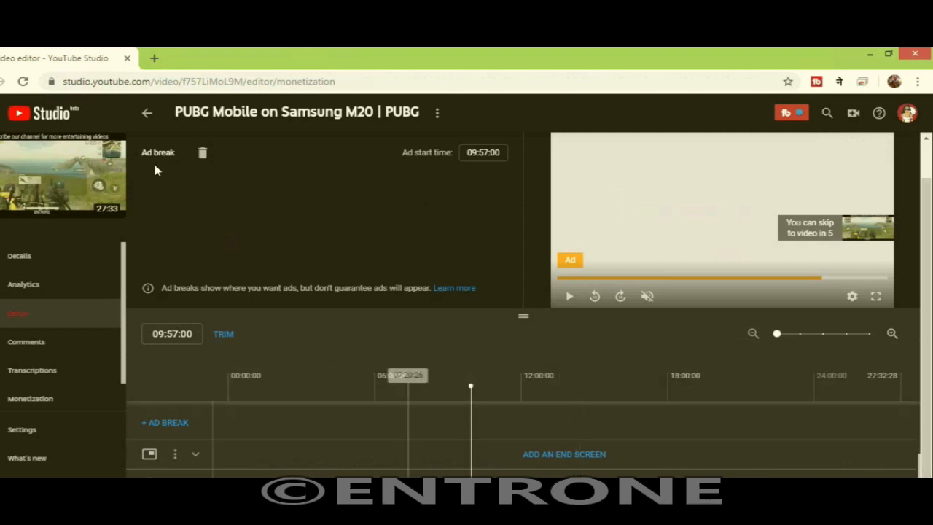
scroll(277, 437, up, 1)
scroll(155, 170, down, 1)
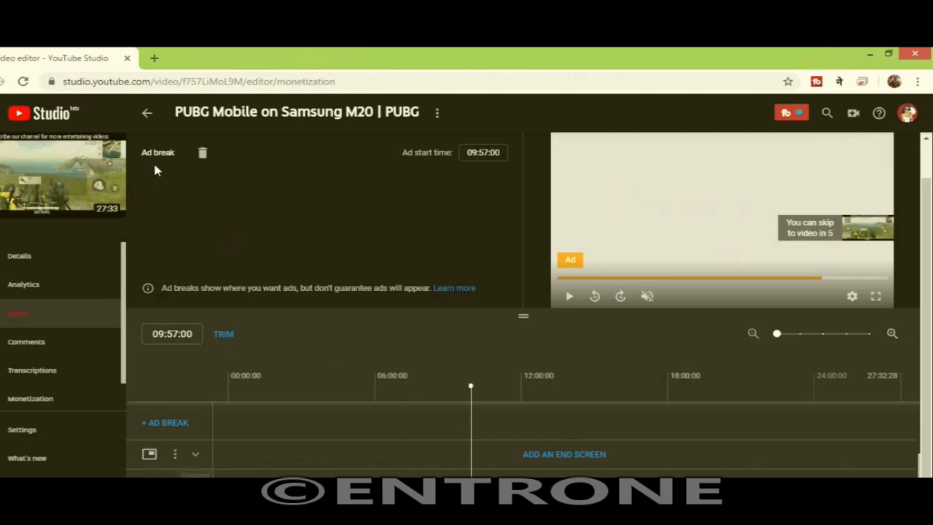
Add ad breaks to the video timeline at 25:29:21, 00:22:03 and 02:45:27.
click(165, 423)
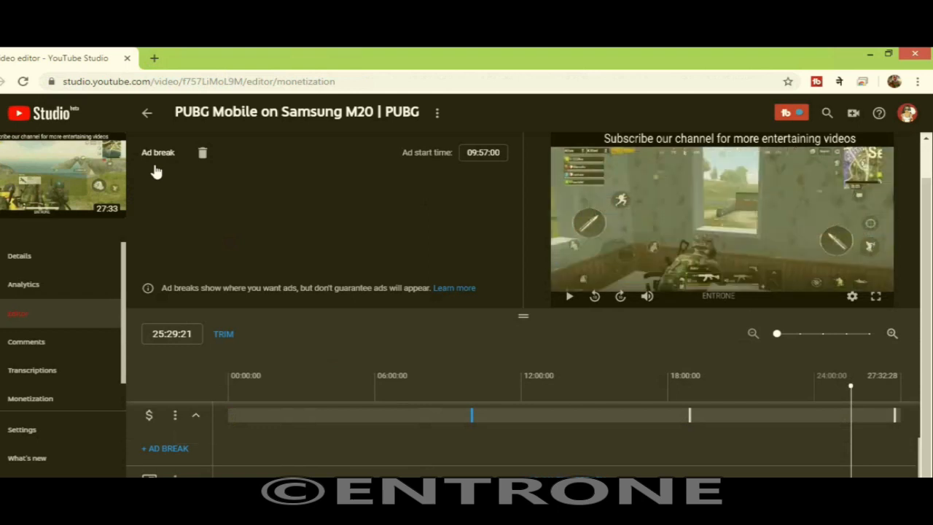
click(164, 448)
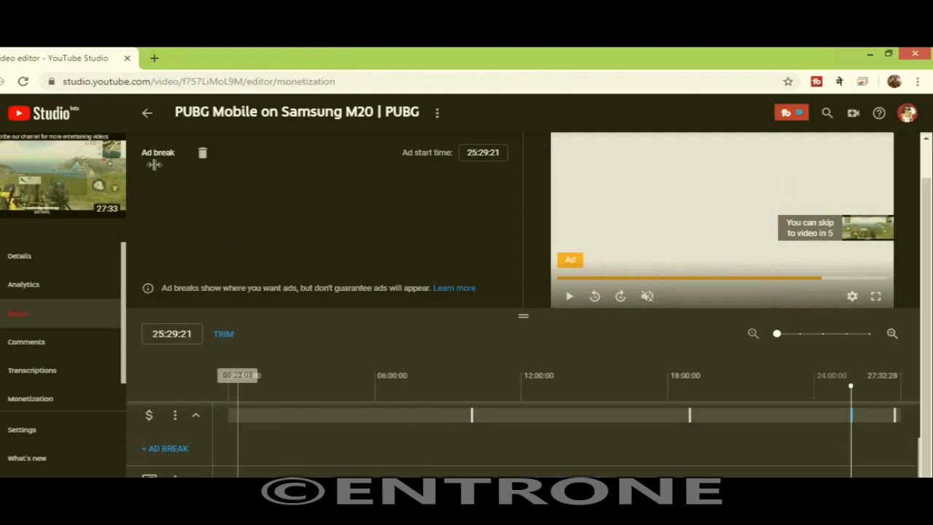
click(237, 387)
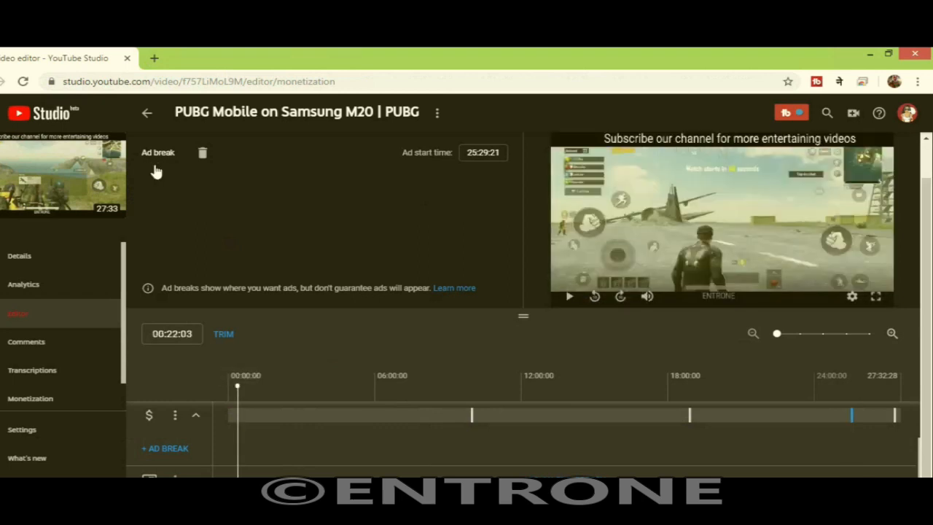
click(163, 448)
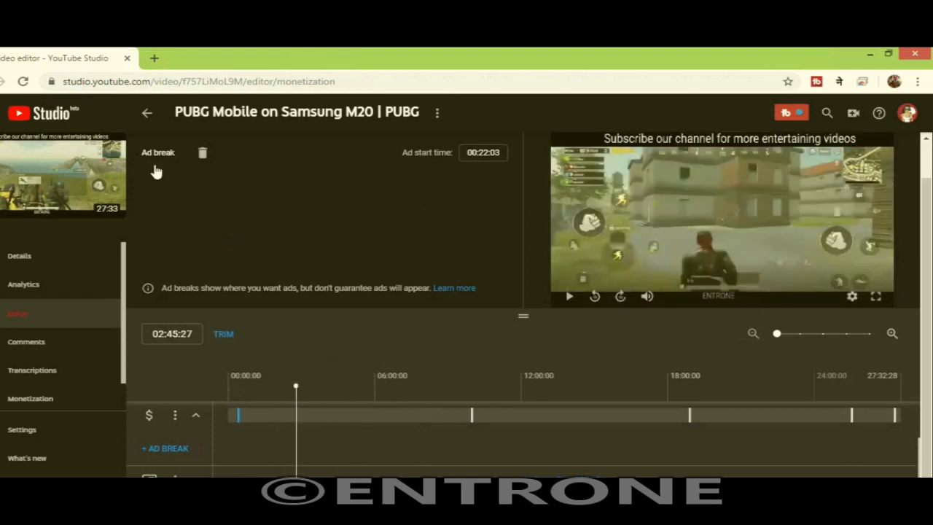
click(166, 448)
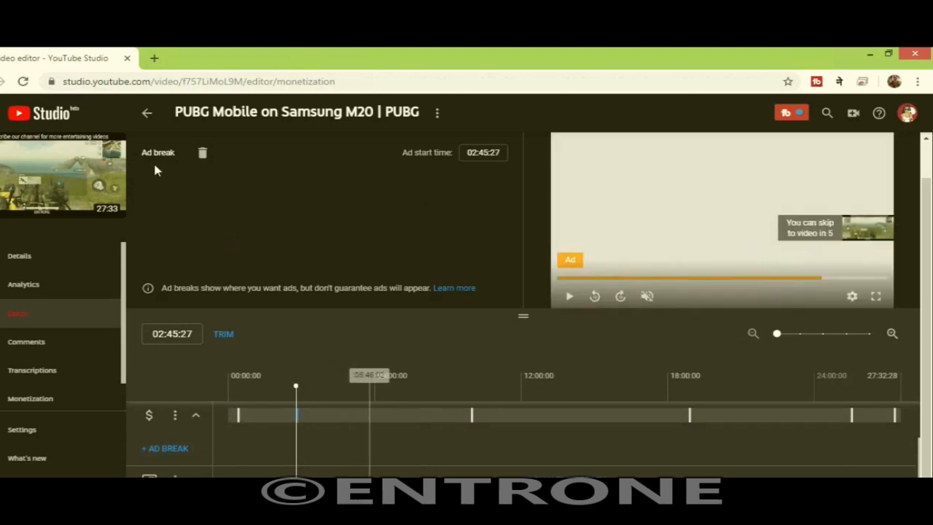
Add ad breaks at 05:55:16 and 11:59:00, and move the 09:57:00 ad break to 09:08:00.
click(373, 376)
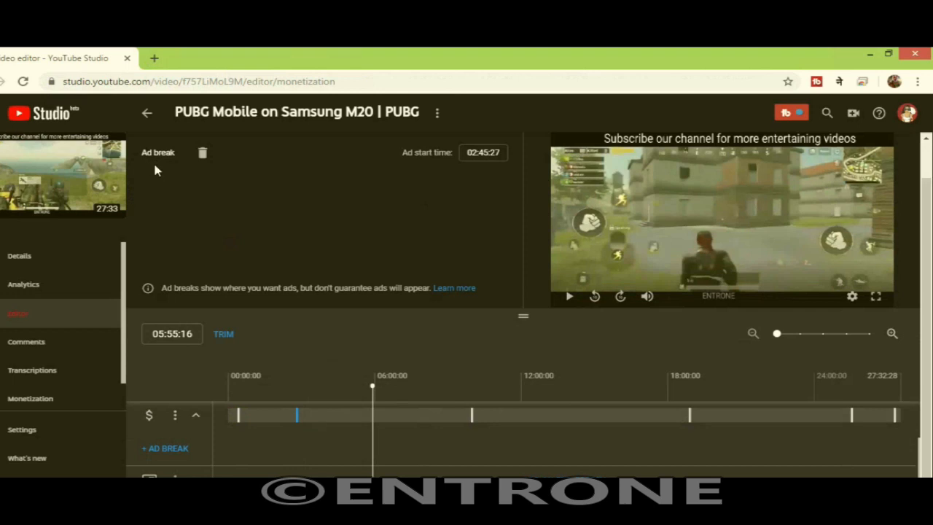
click(165, 449)
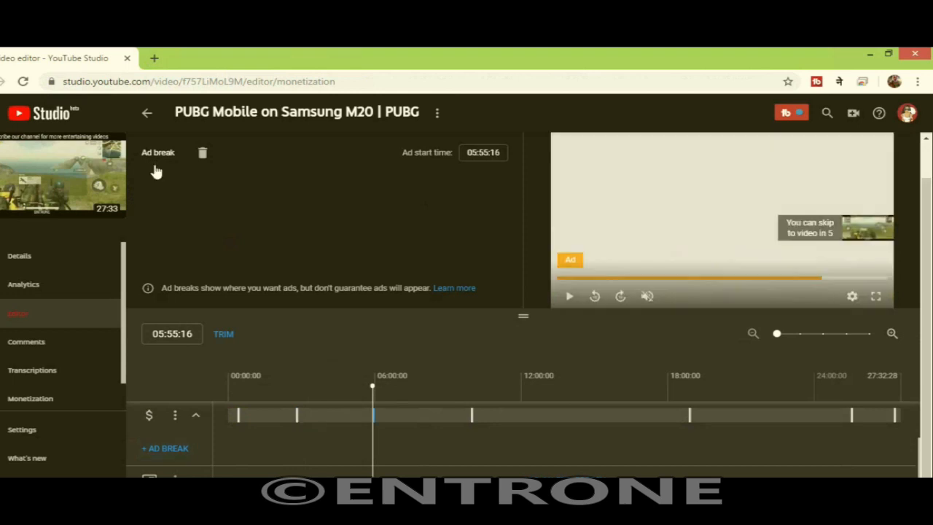
click(471, 414)
click(520, 394)
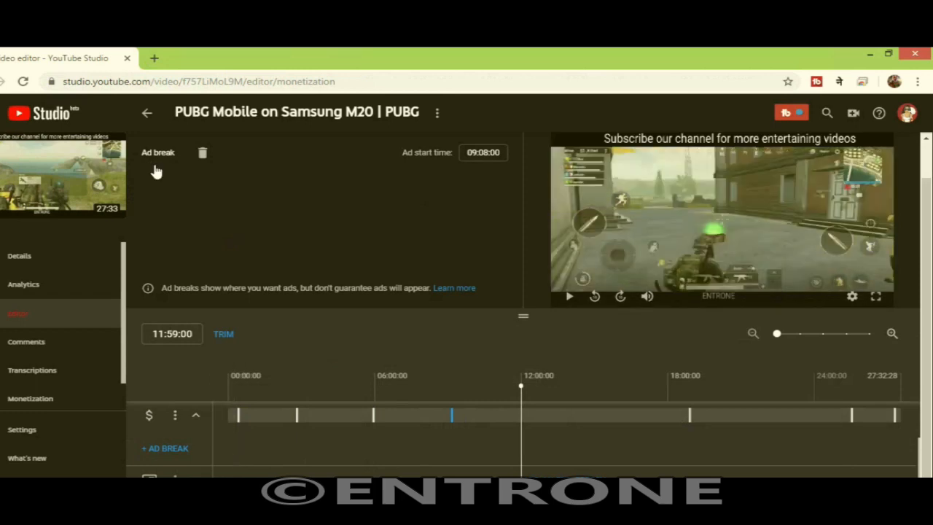
click(165, 448)
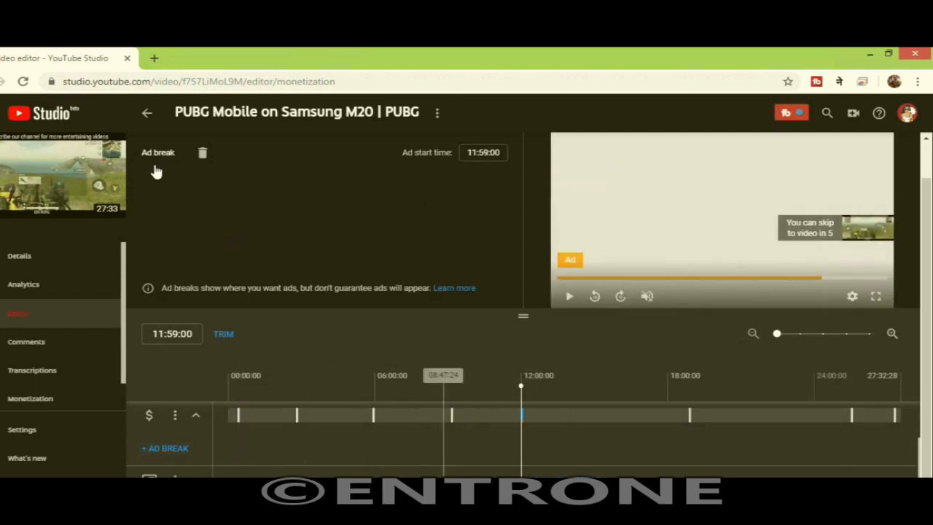
Move the ad break just after 18:00:00 to 20:15:22 and add another ad break at 15:59:06.
click(690, 414)
drag(692, 414, 723, 415)
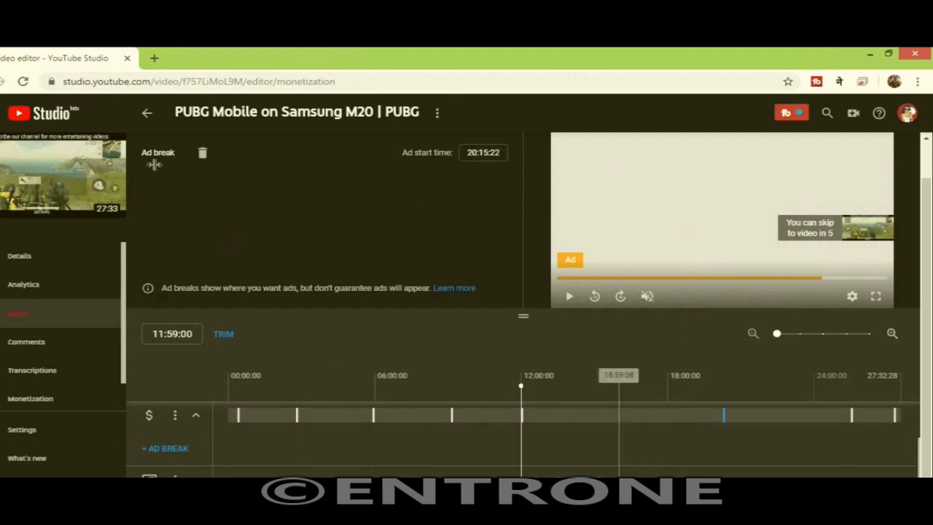
click(619, 415)
click(162, 448)
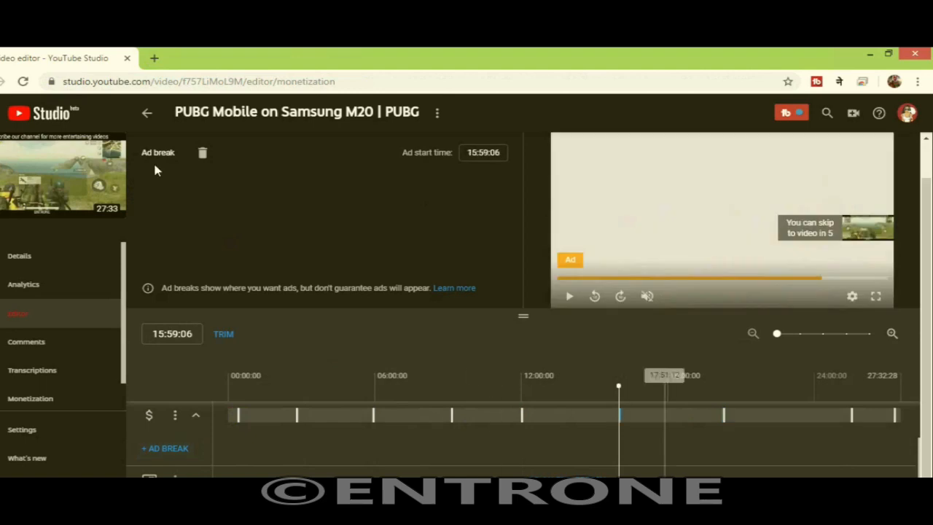
Move the 25:29:21 ad break to just before 24:00:00 and the 20:15:22 ad break to 19:18:25.
click(851, 414)
drag(849, 415, 810, 414)
click(724, 415)
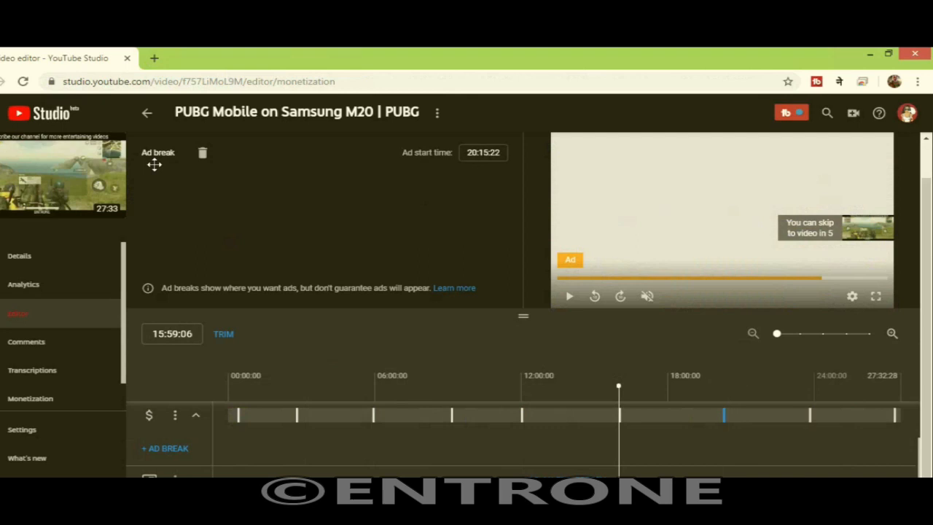
drag(720, 415, 700, 415)
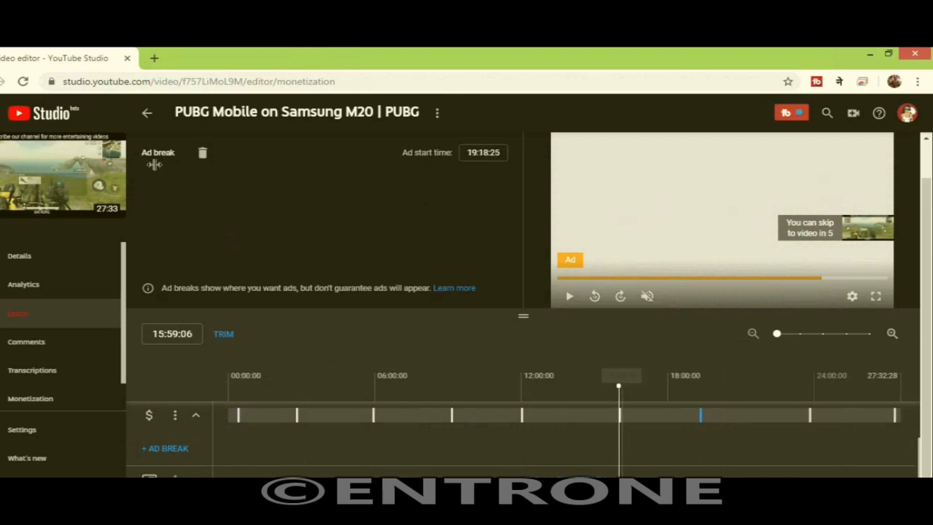
Even out the spacing of the earlier ad breaks, placing the first at 00:20:16 and the second at 02:50:19.
mouse_move(522, 415)
mouse_down()
mouse_move(531, 414)
mouse_move(297, 415)
mouse_up()
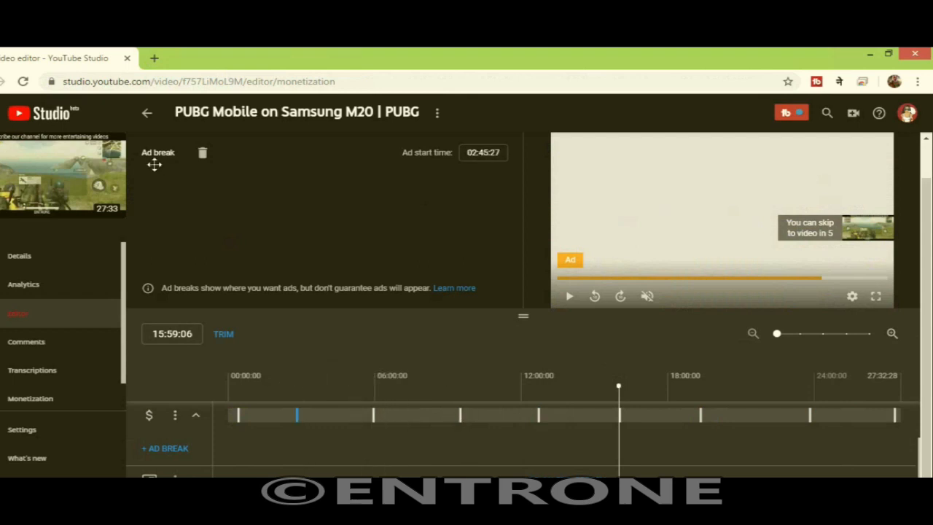
click(375, 415)
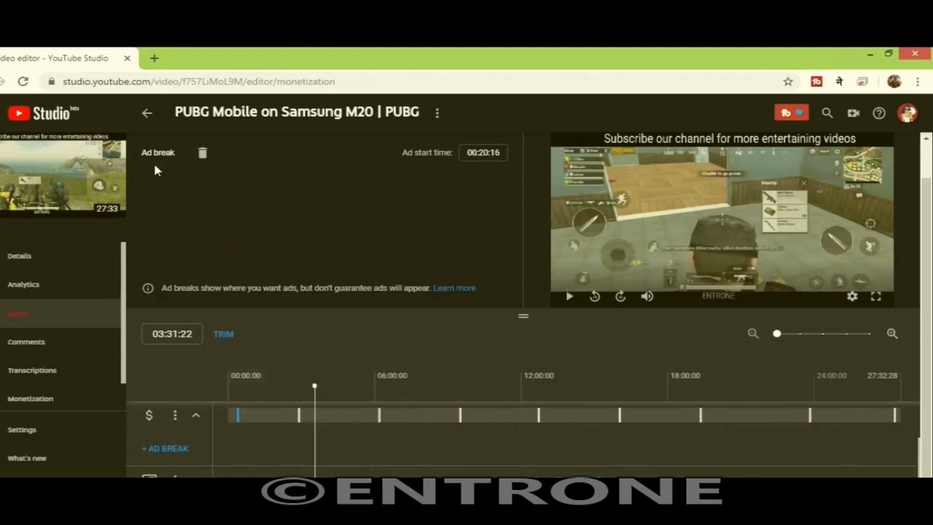
click(299, 414)
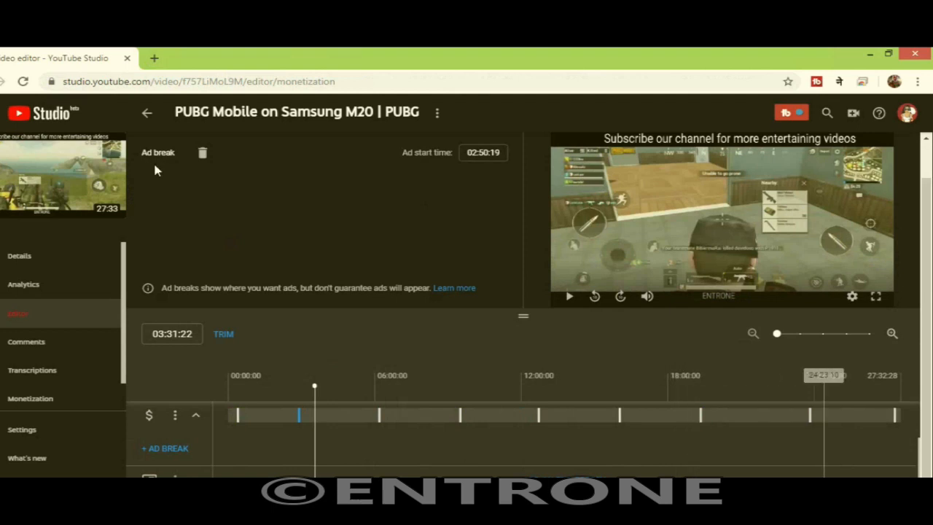
Save the ad break changes and play the video preview from the first ad break.
scroll(723, 437, up, 1)
scroll(721, 438, up, 2)
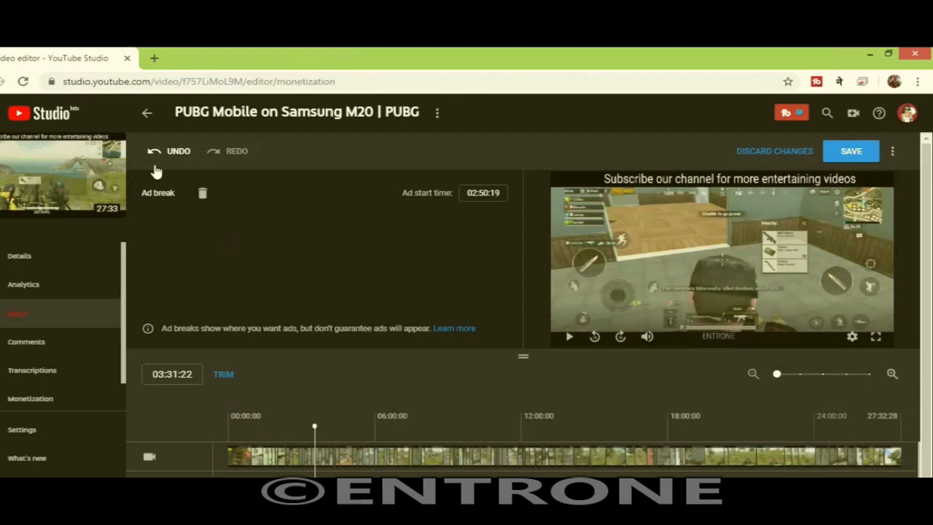
click(848, 151)
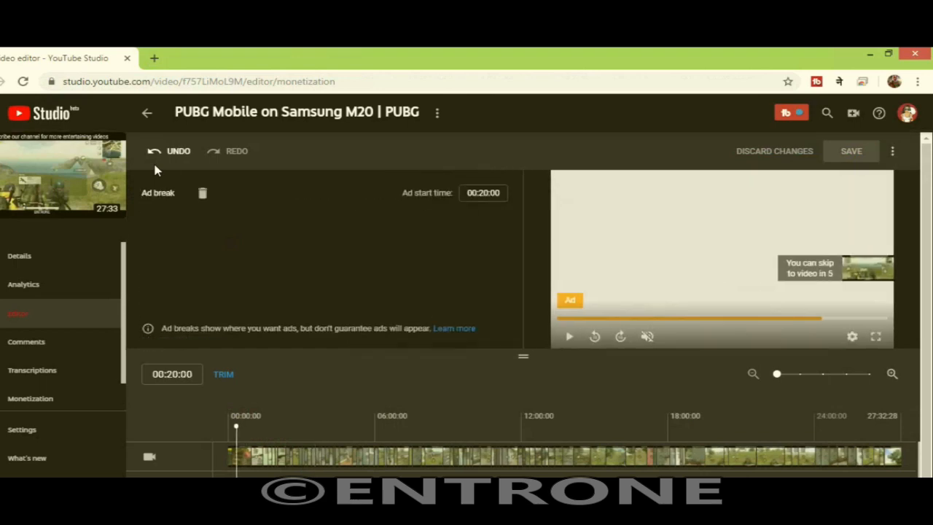
key(space)
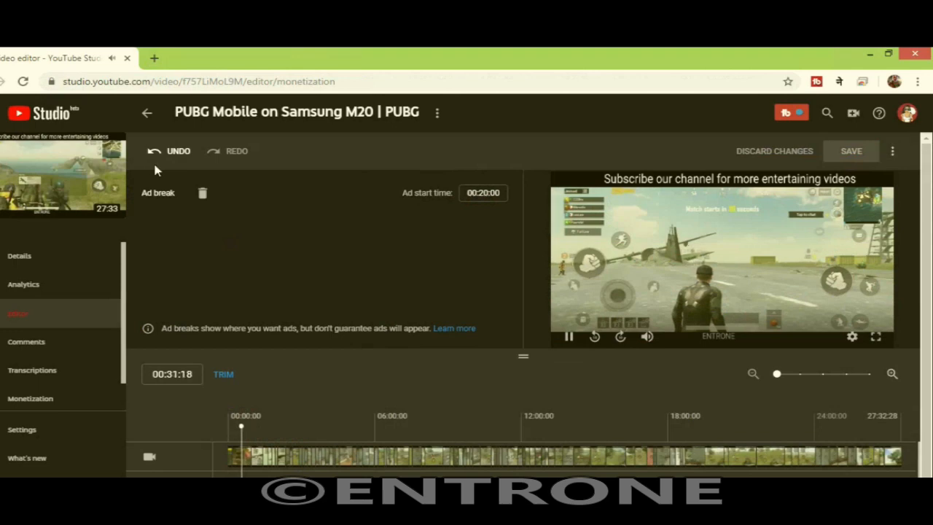
scroll(155, 170, down, 1)
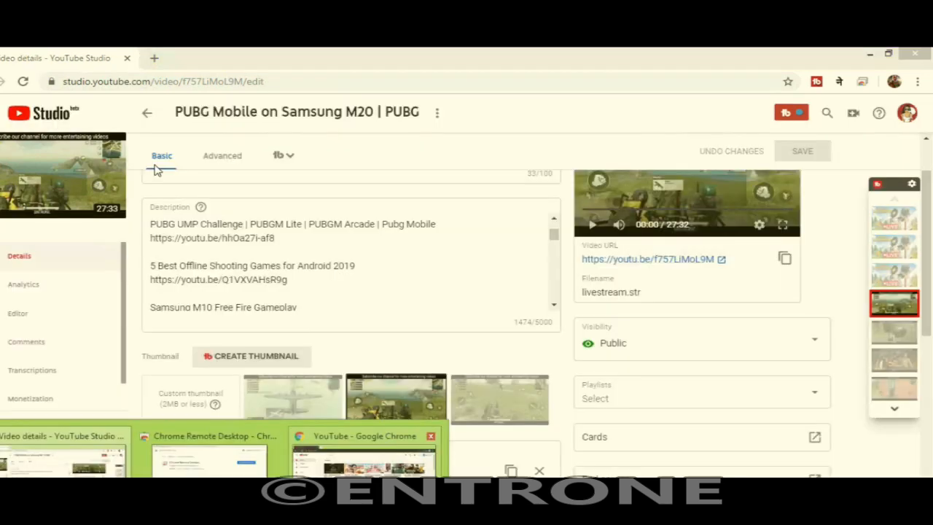
click(365, 456)
right_click(205, 80)
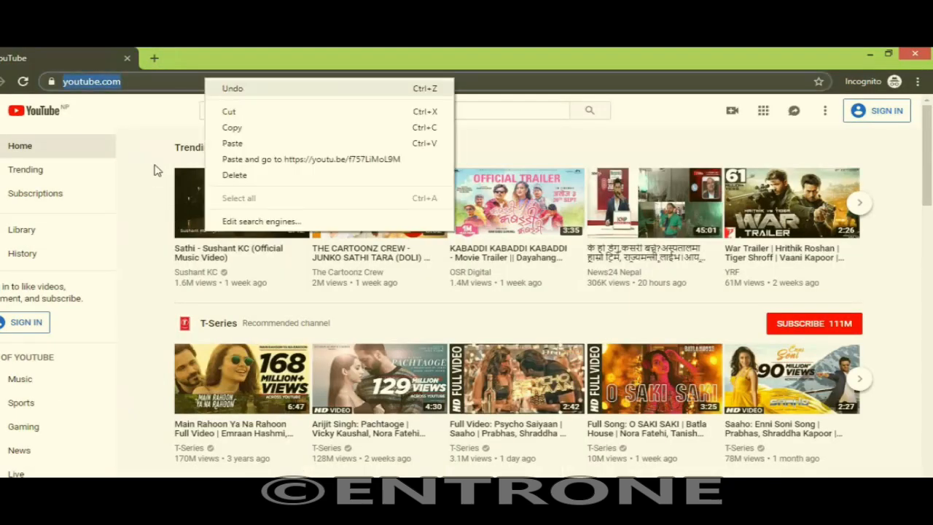
click(313, 159)
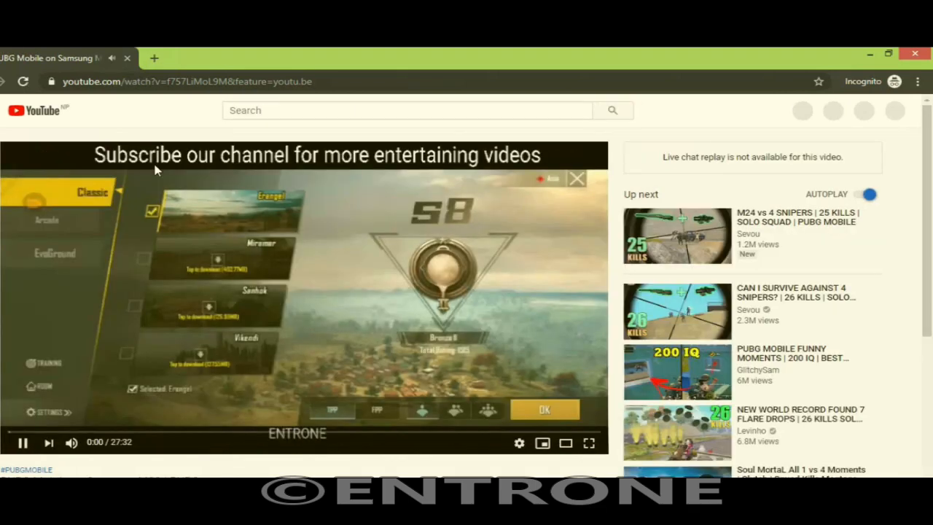
Skip through the published video to about 3:34, 11:21 and 17:33 to check for ads.
scroll(155, 170, down, 1)
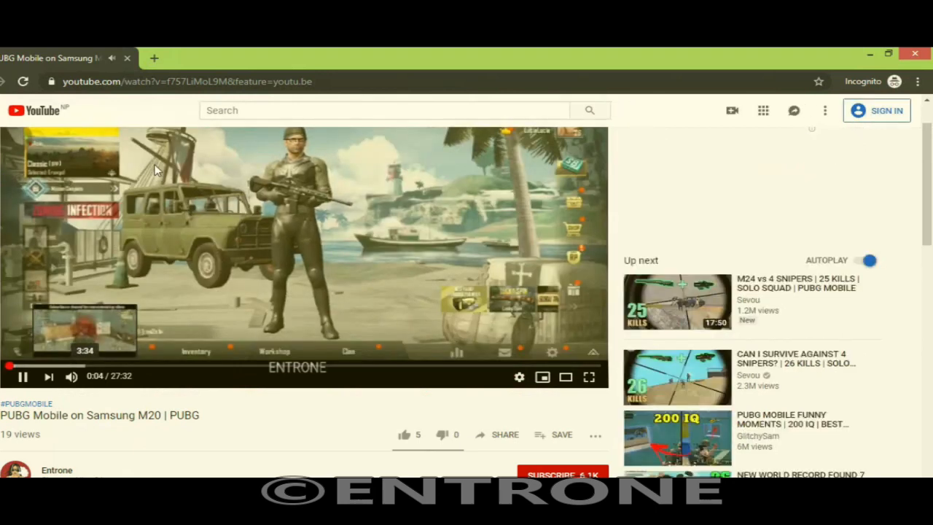
click(85, 365)
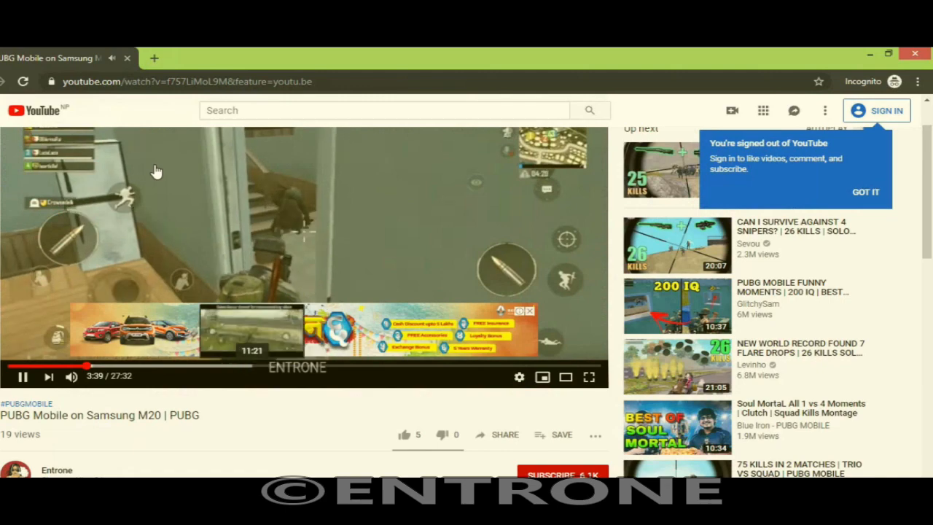
click(252, 366)
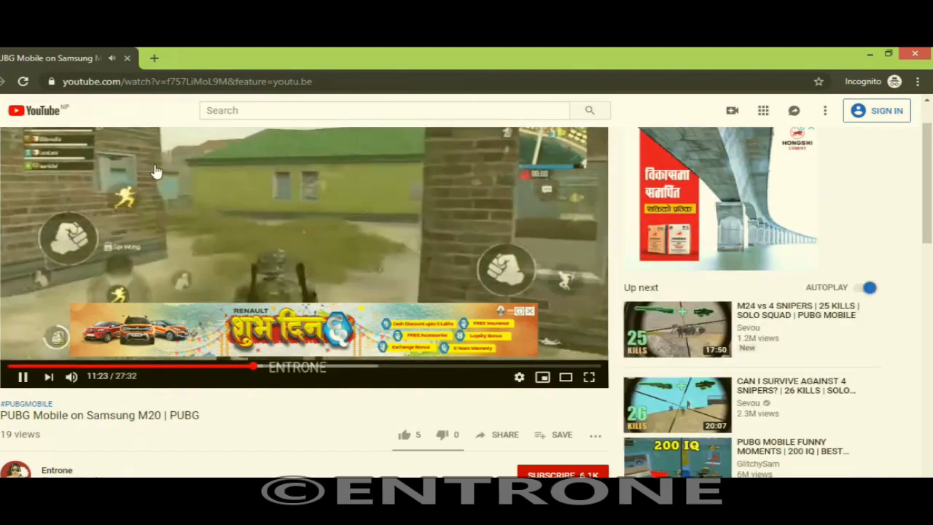
click(386, 366)
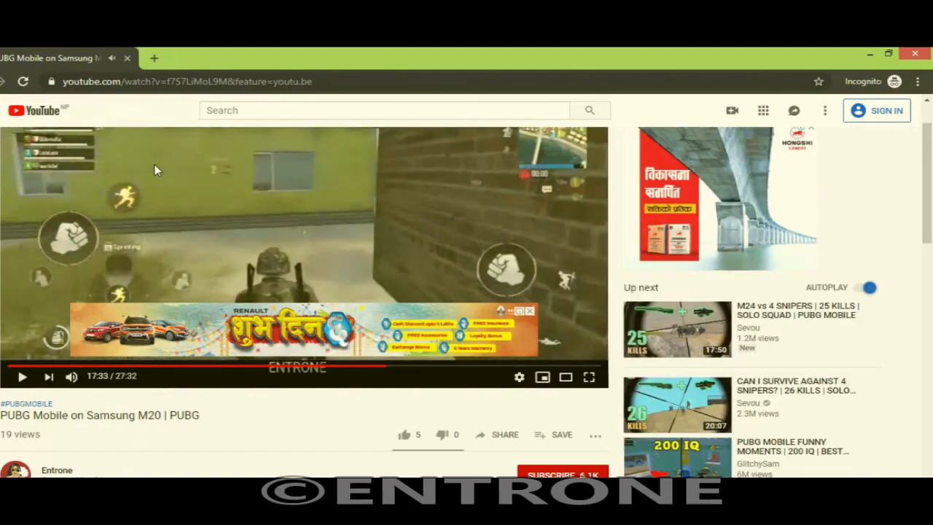